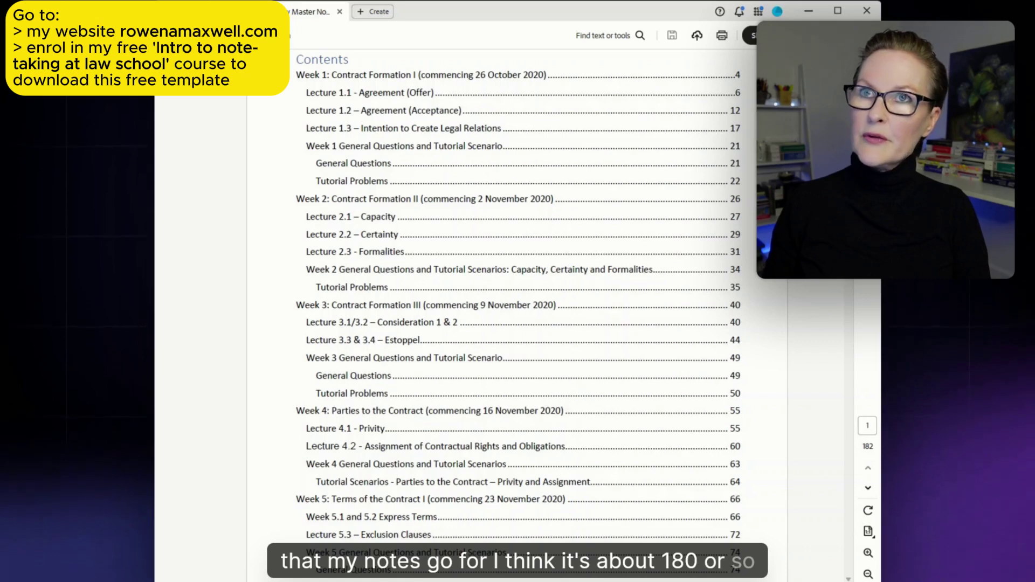
- Review the table of contents of the contract law master notes, from Week 1 through the remedies lectures
scroll(517, 318, "down", 1)
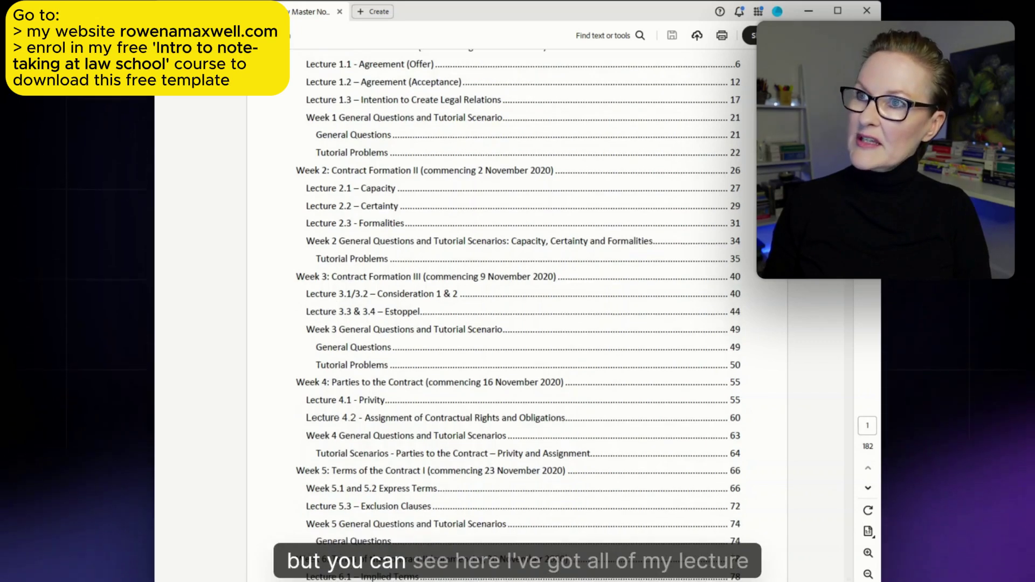
scroll(576, 243, "down", 1)
scroll(576, 242, "down", 1)
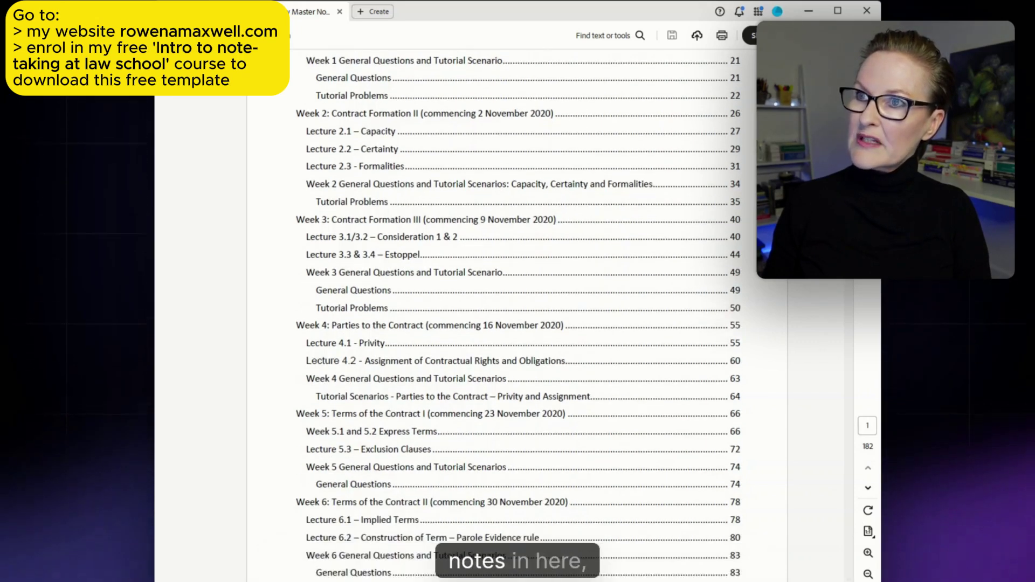
scroll(557, 298, "down", 1)
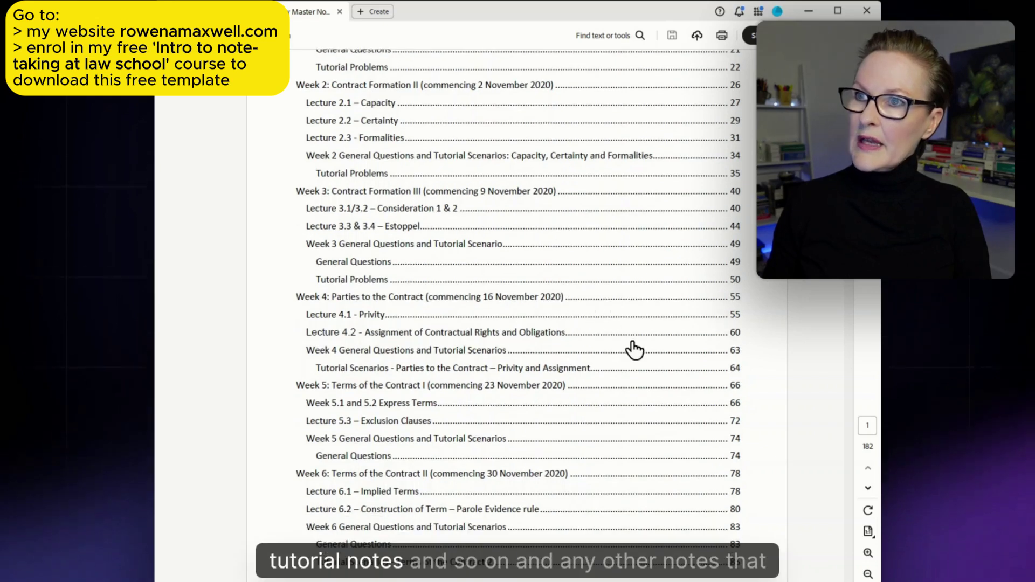
scroll(634, 350, "down", 2)
scroll(634, 350, "down", 1)
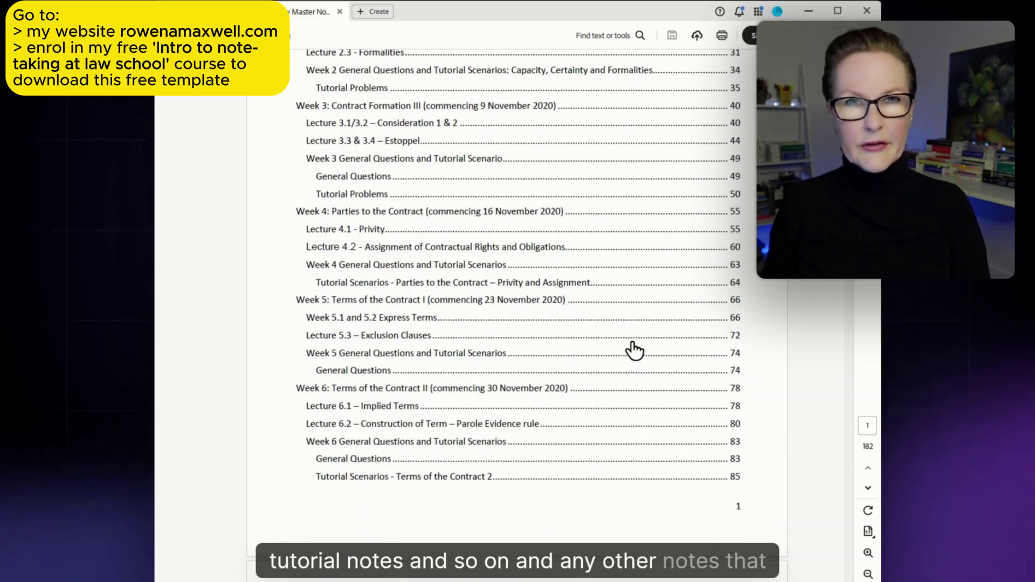
scroll(634, 350, "down", 12)
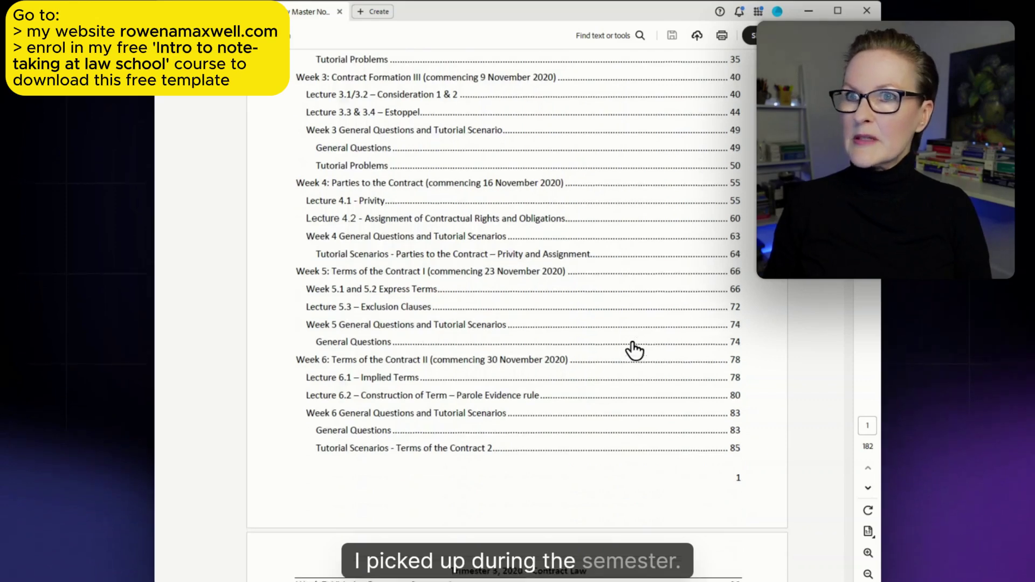
scroll(634, 350, "down", 5)
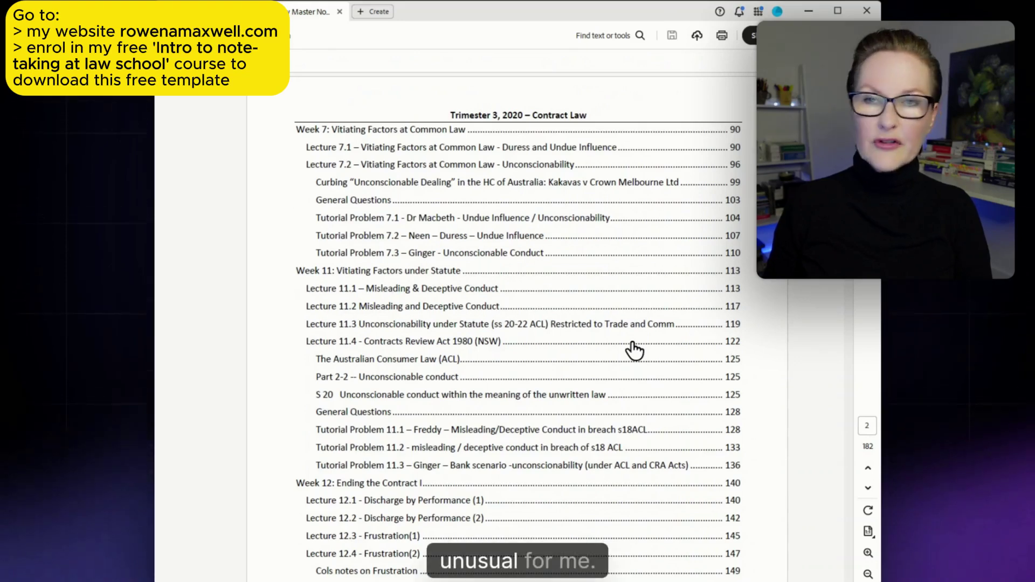
scroll(634, 350, "down", 16)
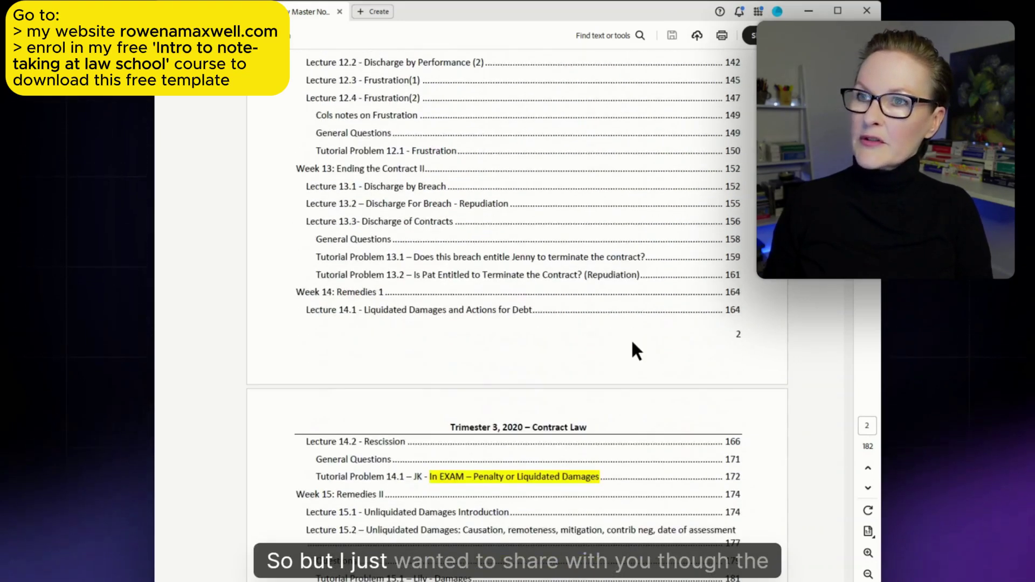
- Look through the Week 1 Contract Formation notes, covering the topic overview, case summaries, legislation and the law of offer
scroll(632, 343, "down", 20)
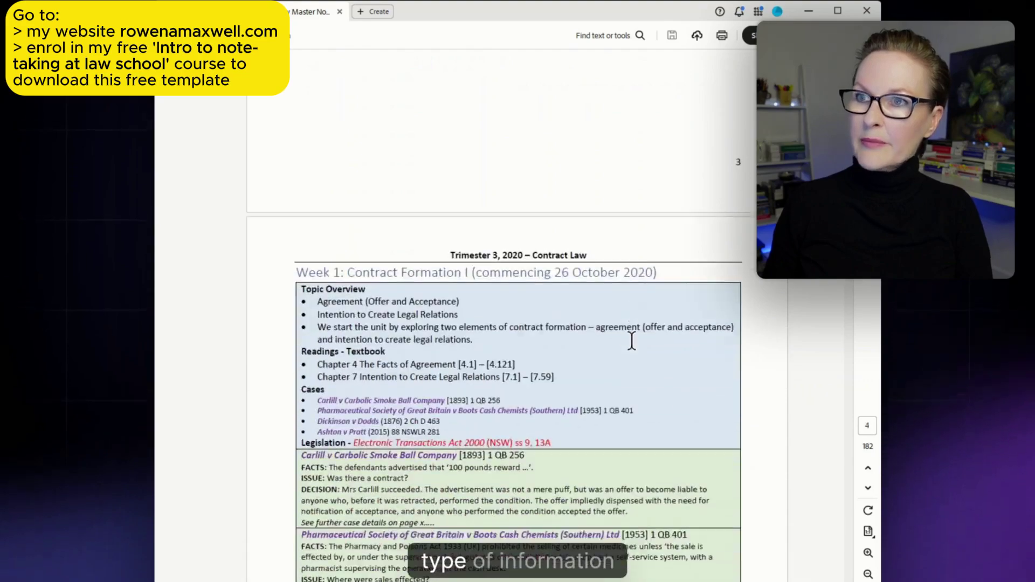
scroll(632, 341, "down", 8)
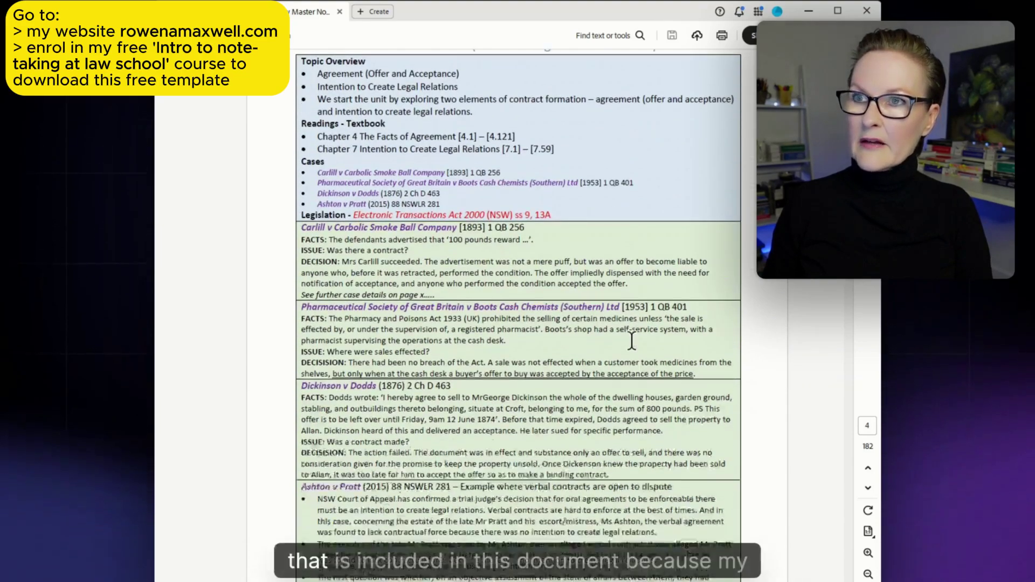
scroll(631, 341, "down", 18)
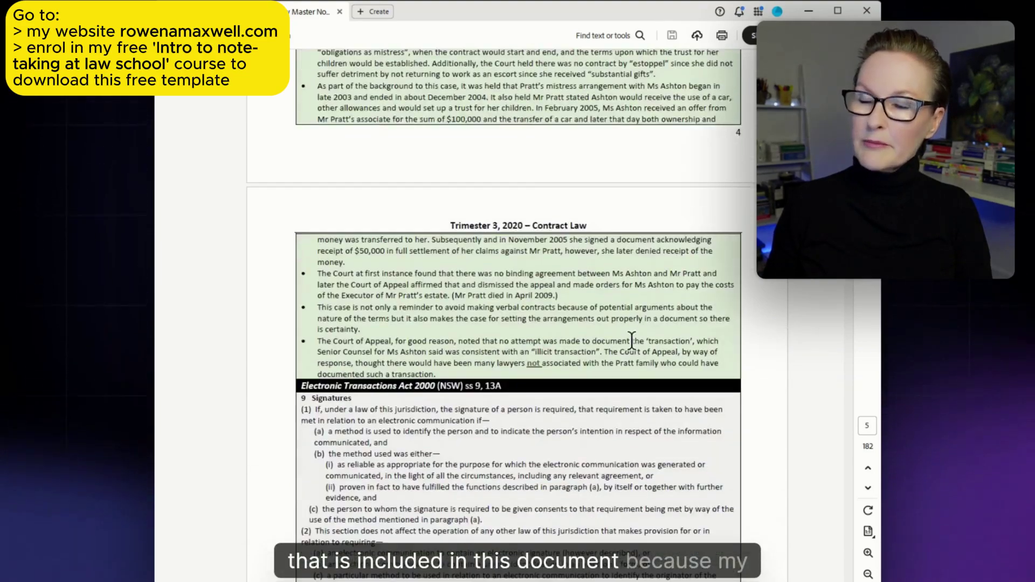
scroll(631, 341, "down", 17)
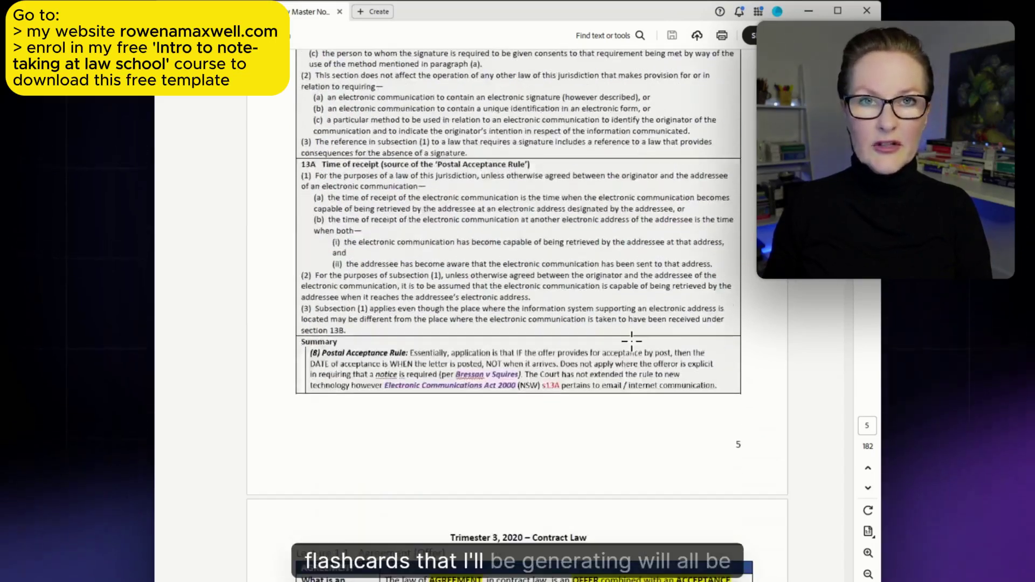
scroll(631, 341, "down", 20)
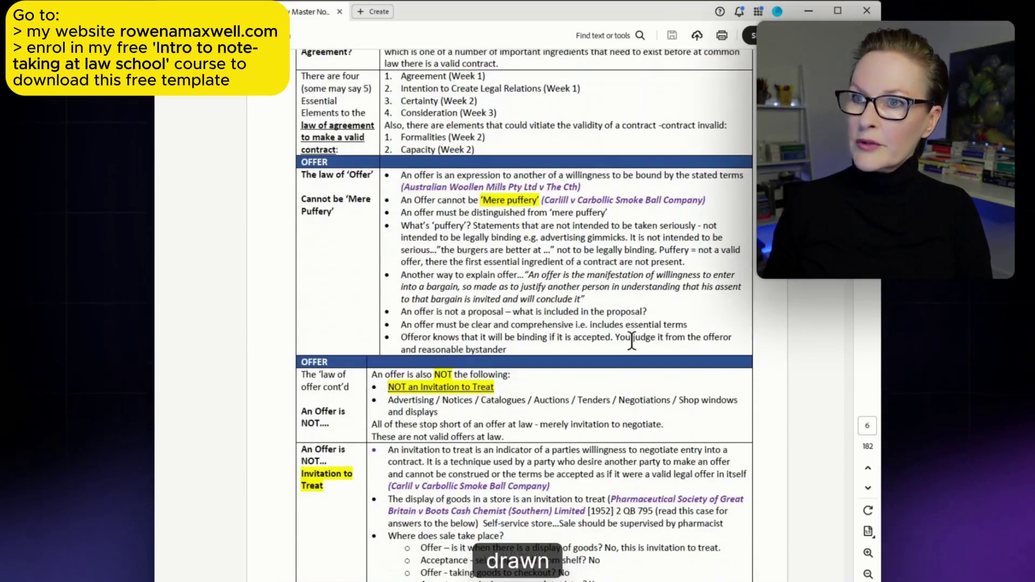
scroll(631, 340, "down", 6)
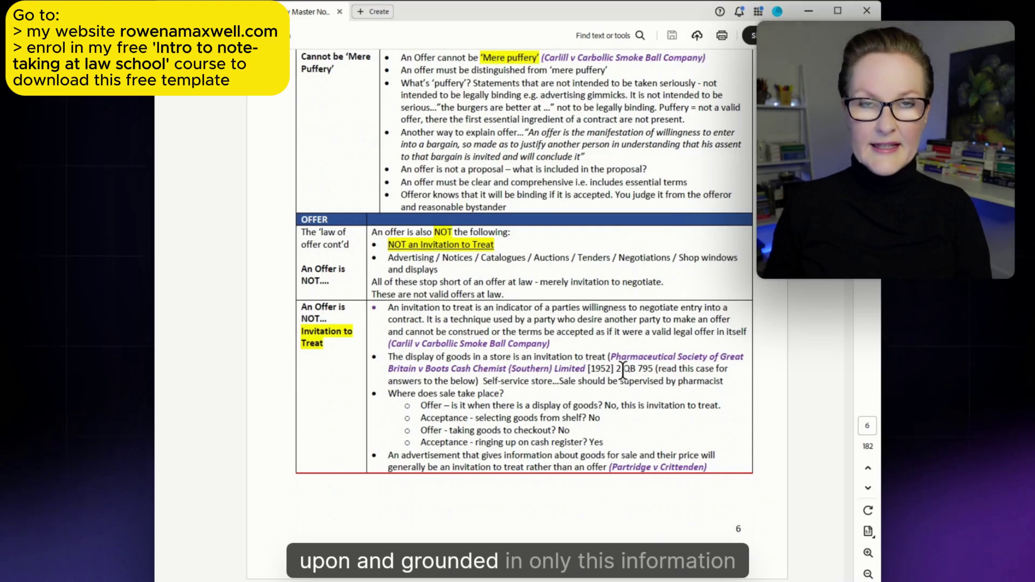
scroll(624, 370, "down", 2)
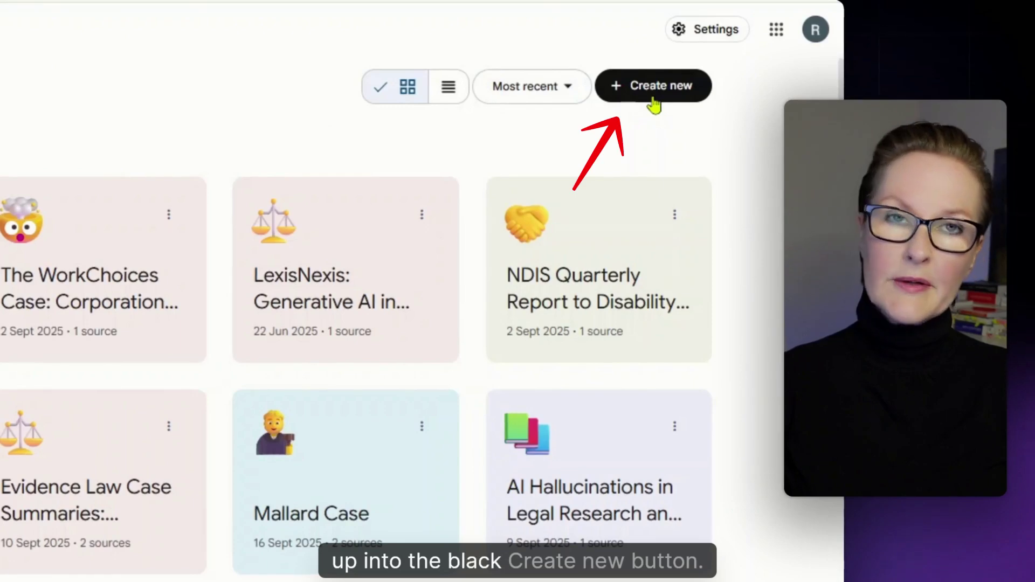
- Switch to NotebookLM, create a new notebook for the contract law master notes and generate flashcards from the source
left_click(651, 88)
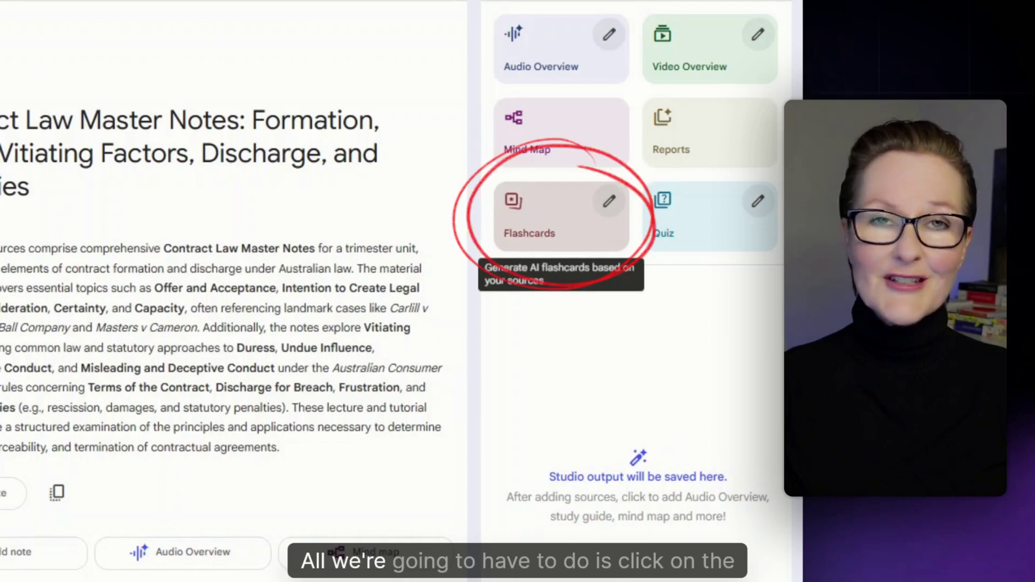
left_click(573, 232)
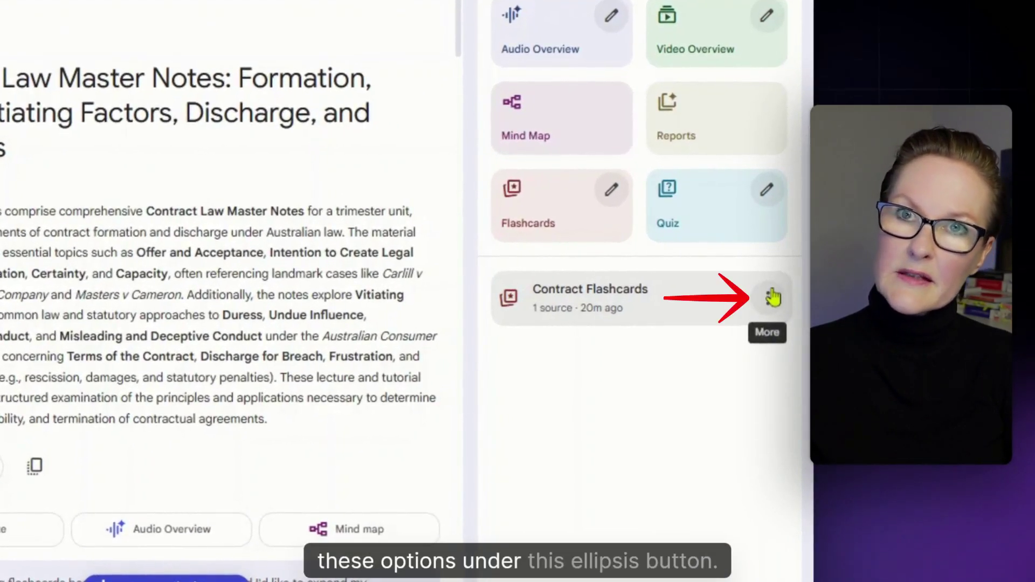
- Check the options for the Contract Flashcards set, then open it and reveal the answers to the first two cards
left_click(772, 297)
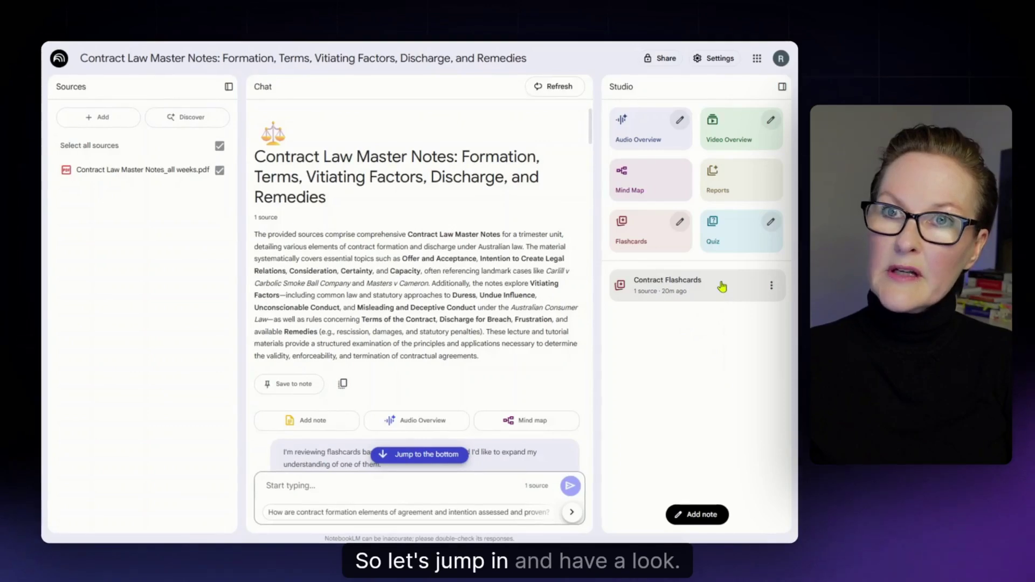
left_click(722, 291)
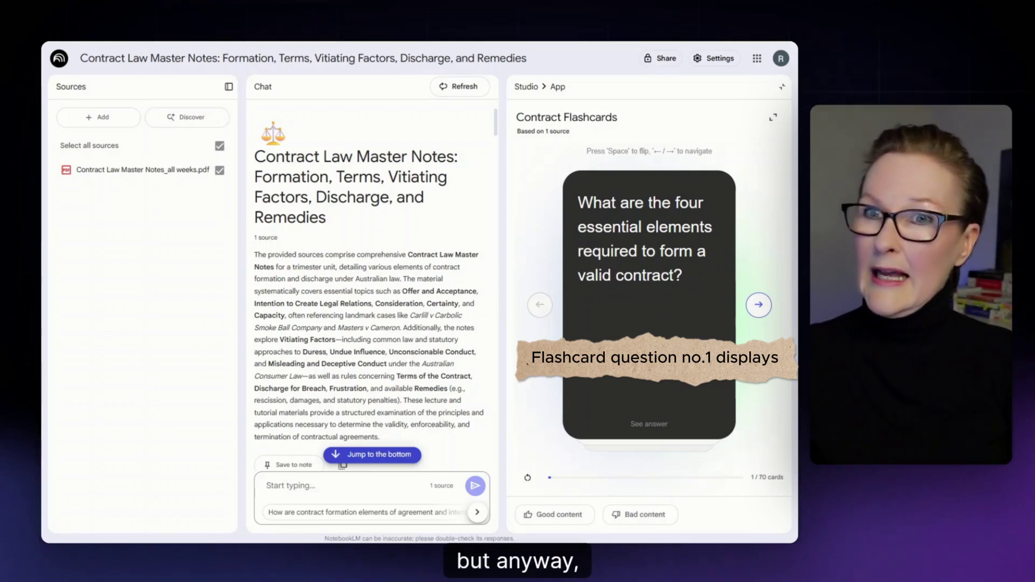
left_click(661, 317)
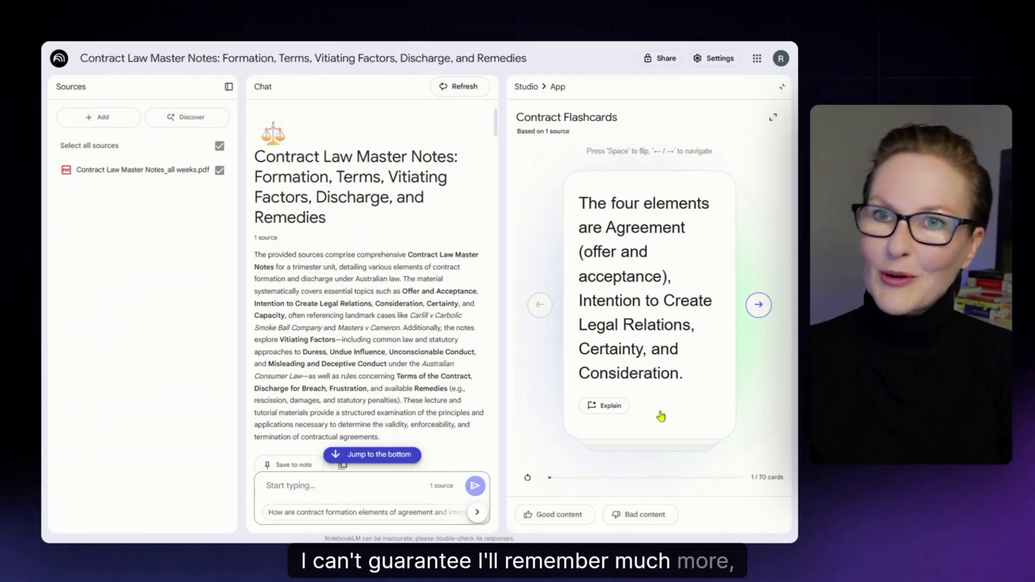
left_click(760, 306)
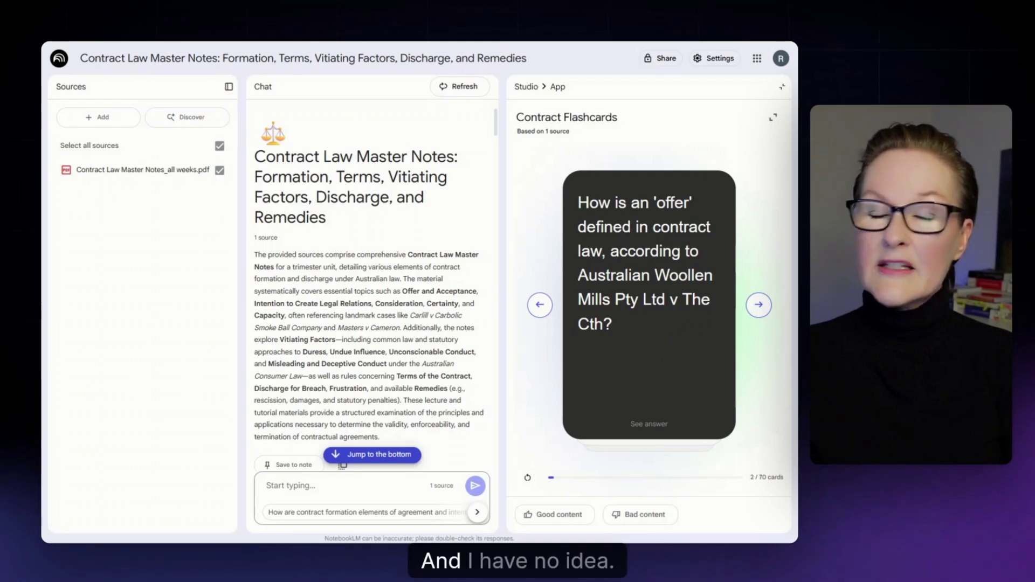
left_click(660, 356)
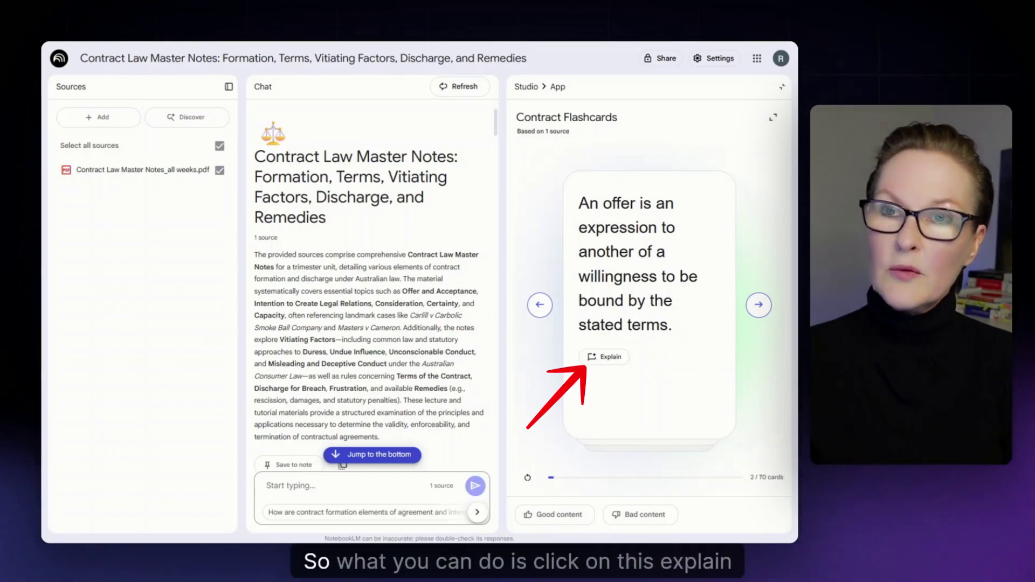
- Request a detailed explanation of the card defining an 'offer' and read the generated prompt and response in the chat
left_click(615, 361)
scroll(497, 477, "down", 15)
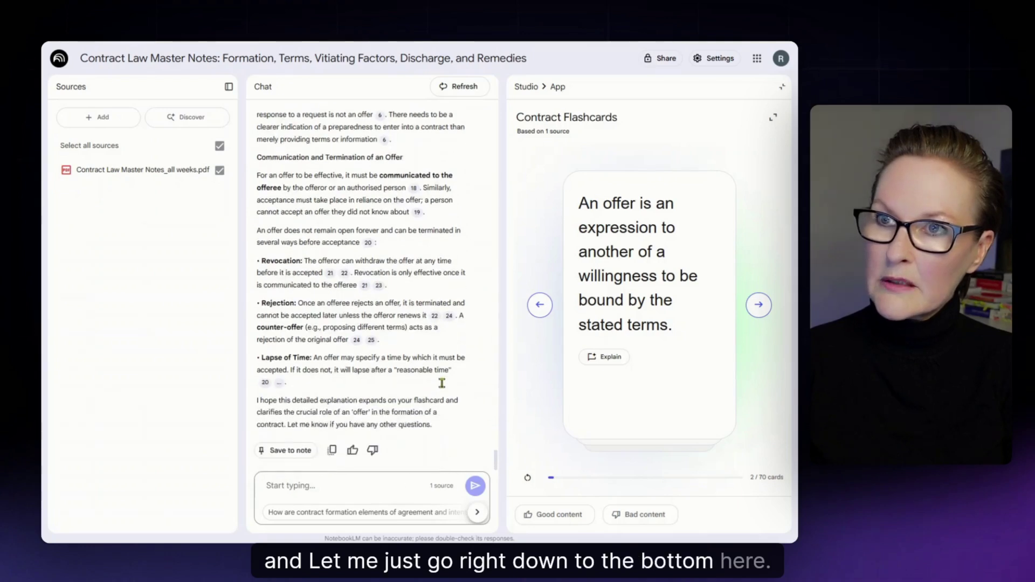
scroll(495, 178, "up", 10)
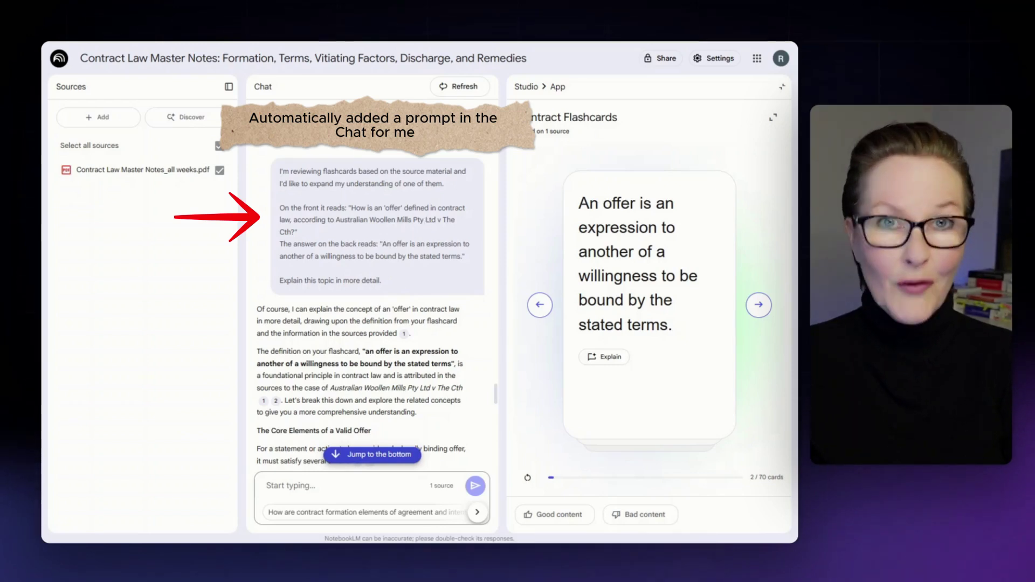
scroll(471, 370, "down", 2)
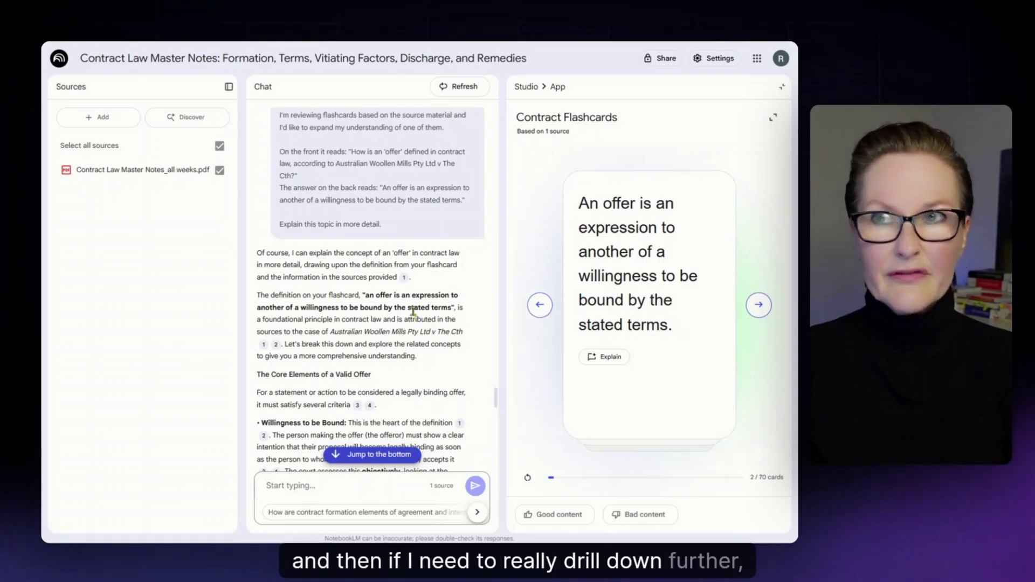
mouse_move(406, 282)
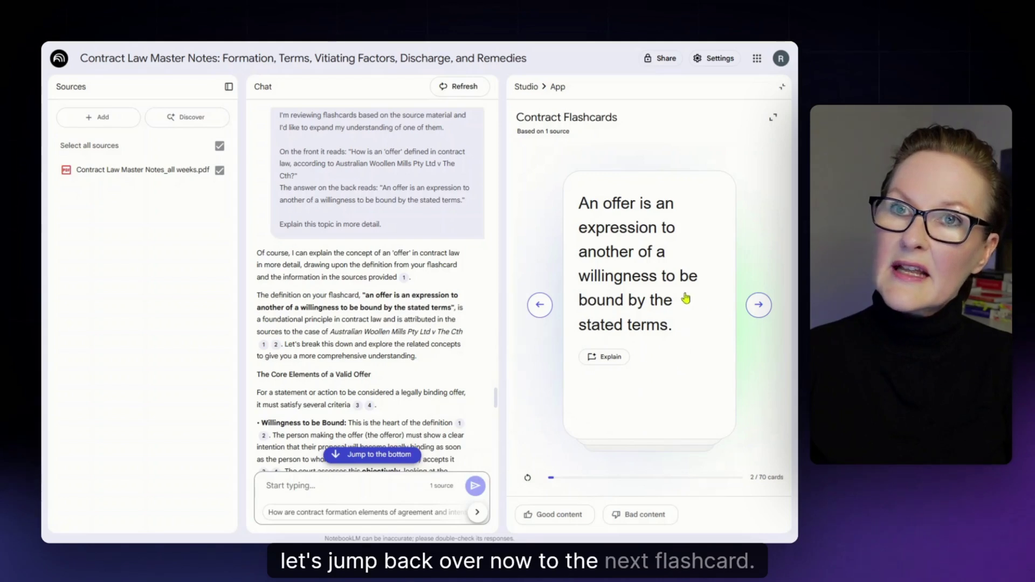
- Browse forward through the Contract Flashcards questions, starting from the third card
left_click(759, 306)
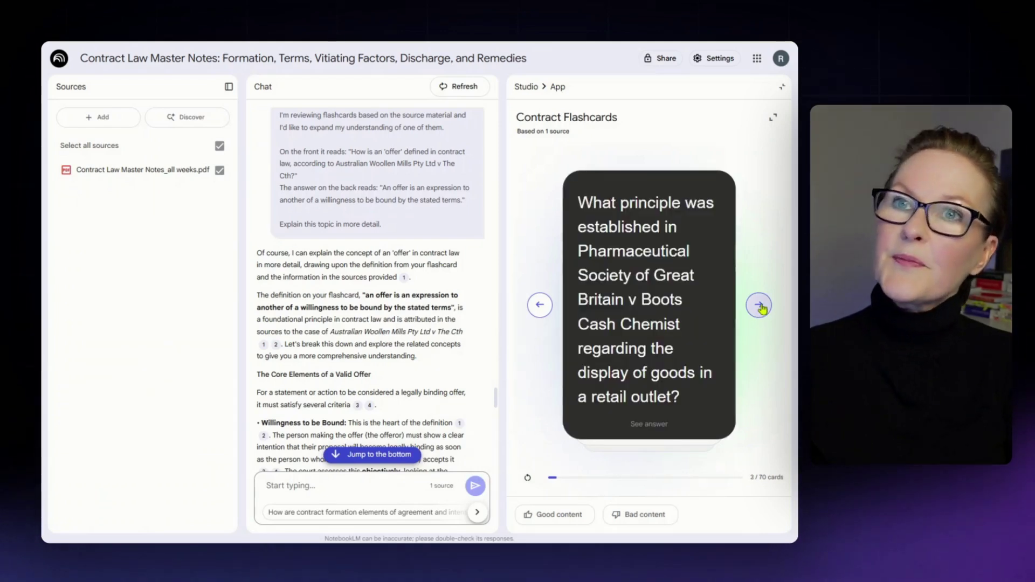
left_click(759, 306)
left_click(759, 305)
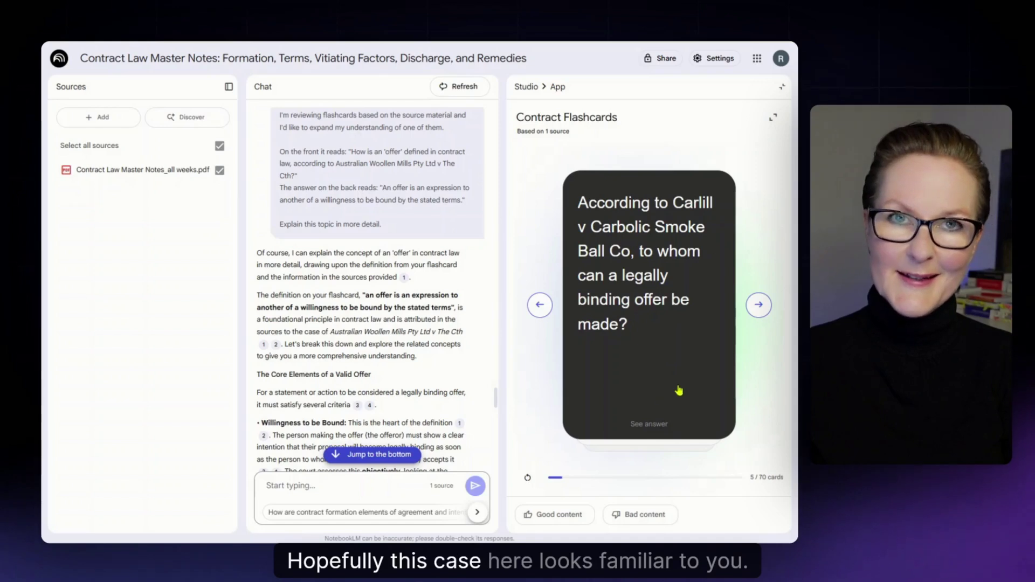
left_click(766, 305)
left_click(764, 305)
left_click(764, 305)
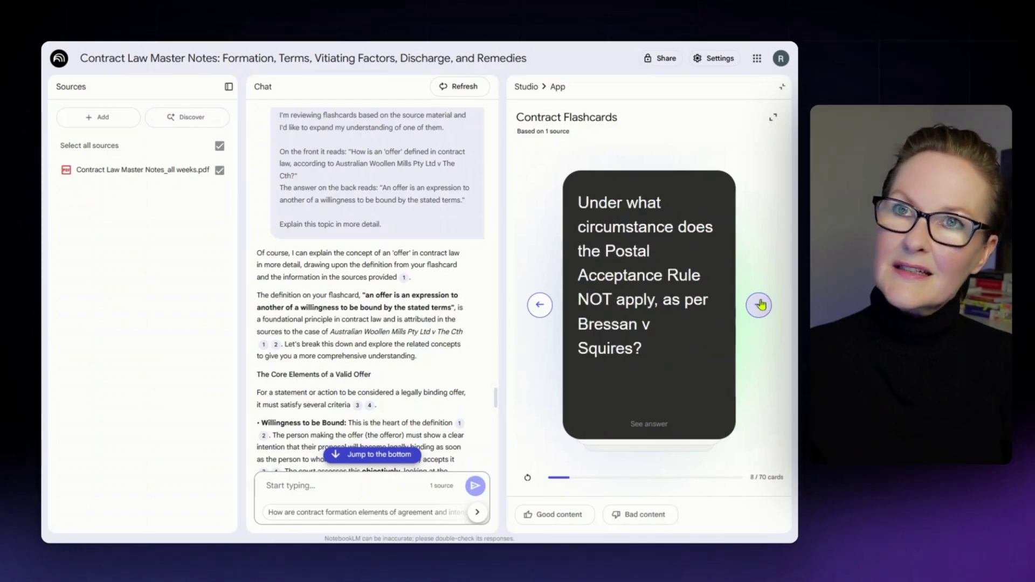
left_click(762, 305)
left_click(761, 306)
left_click(761, 305)
left_click(762, 305)
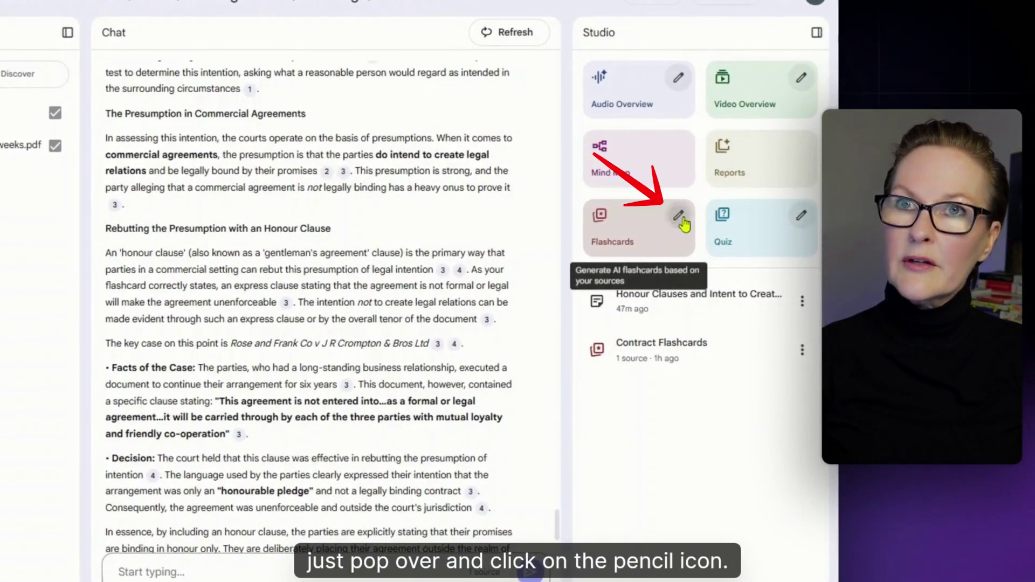
- Open the customisation settings for generating a new set of flashcards
left_click(679, 217)
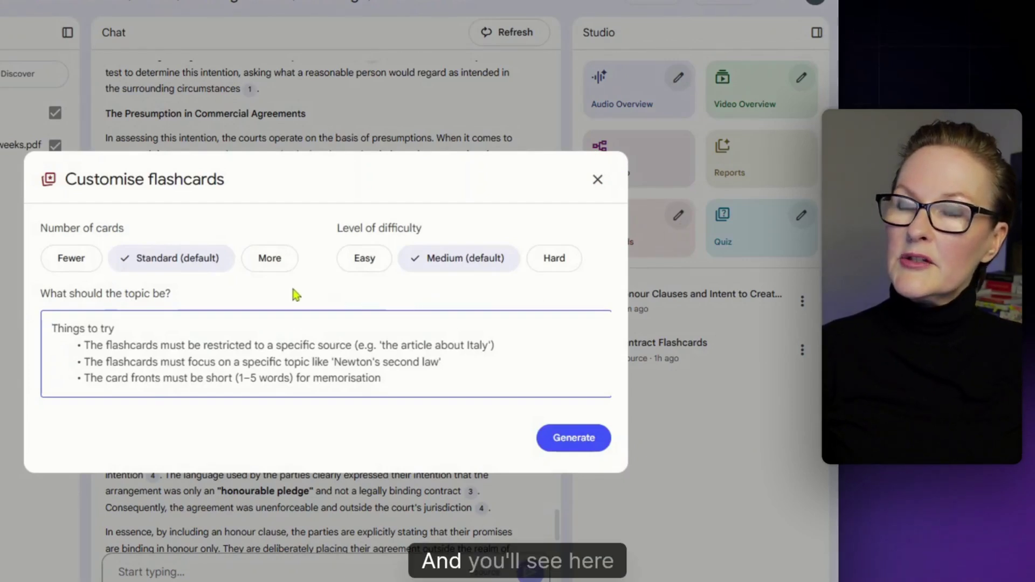